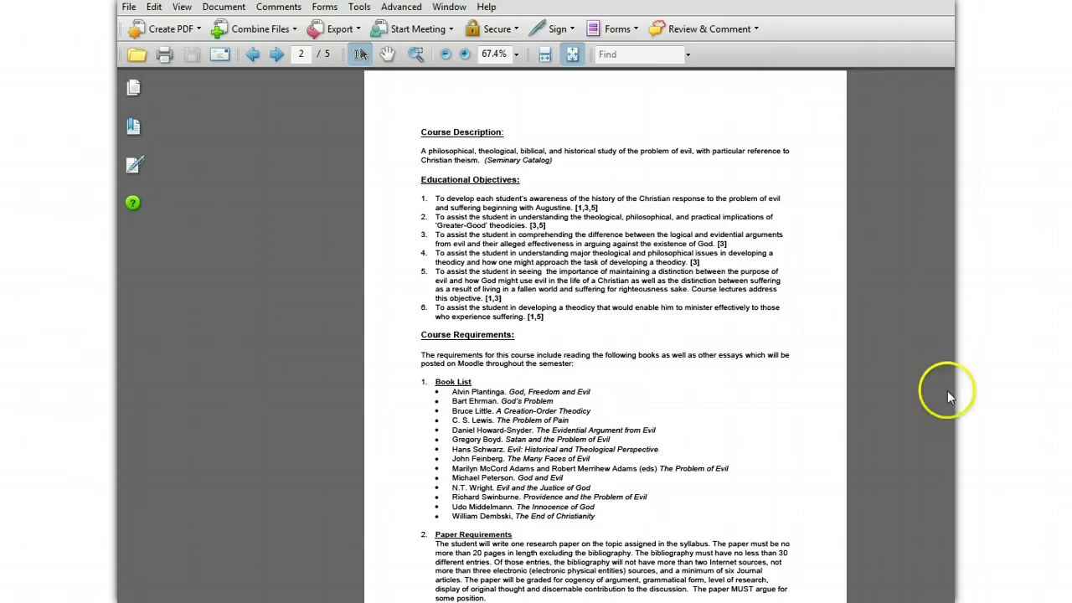
# - Open the Print dialog and the properties of the \\FILE02\STLY3Copier printer
pyautogui.click(163, 56)
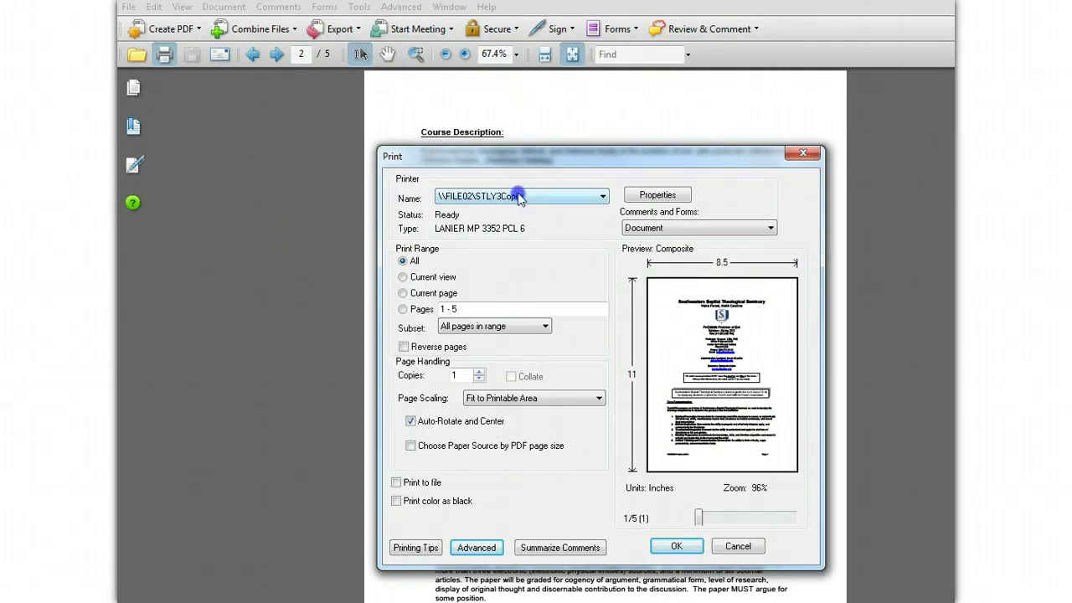
pyautogui.click(519, 197)
pyautogui.click(519, 197)
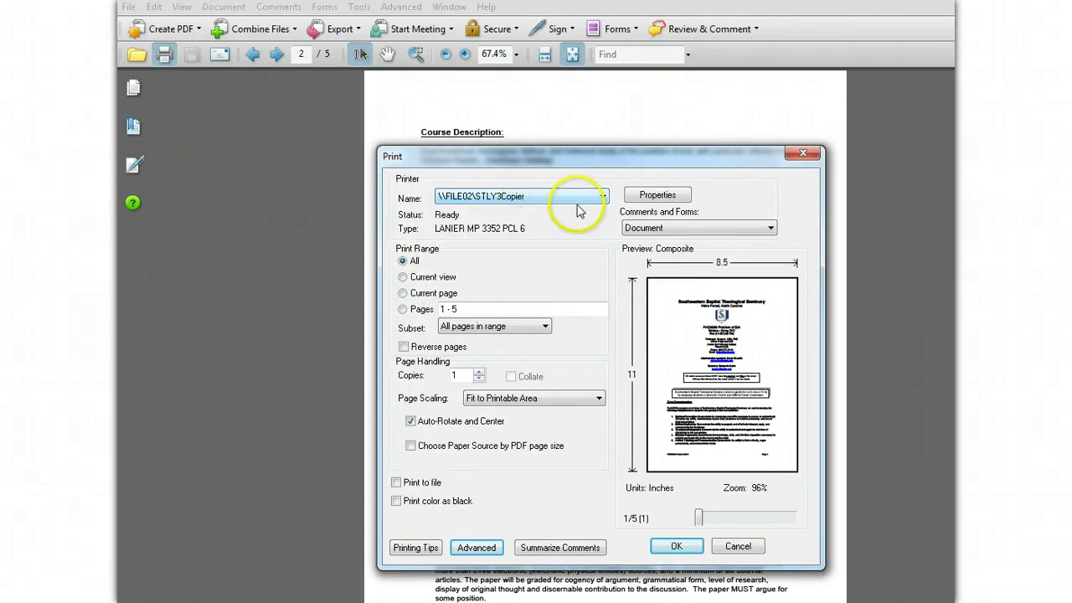
pyautogui.click(679, 194)
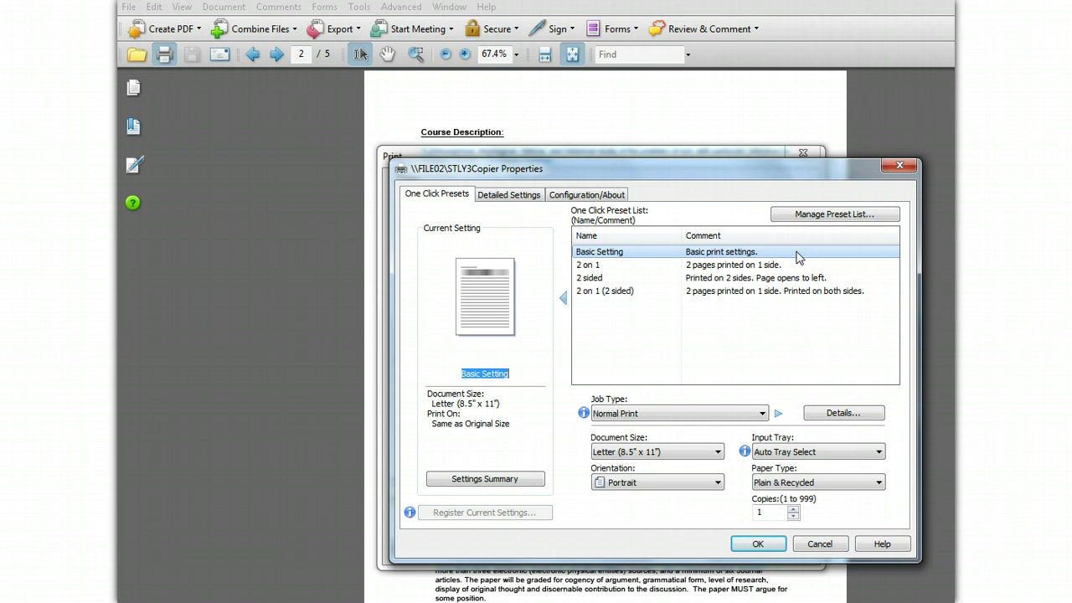
# - Review the 2 on 1, 2 sided, 2 on 1 (2 sided) and Basic Setting presets
pyautogui.click(776, 265)
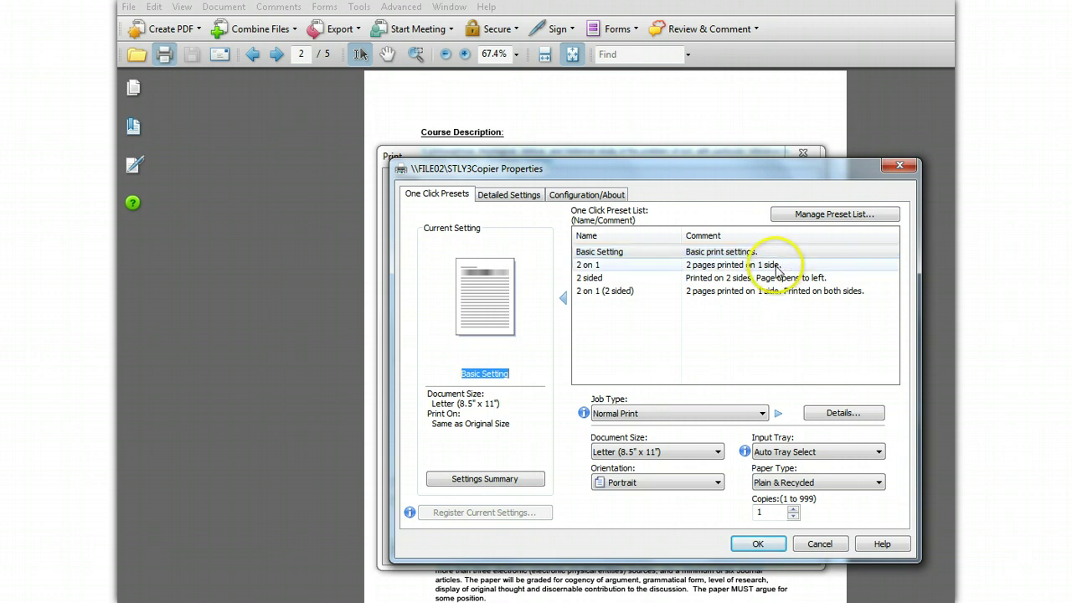
pyautogui.click(775, 278)
pyautogui.click(777, 291)
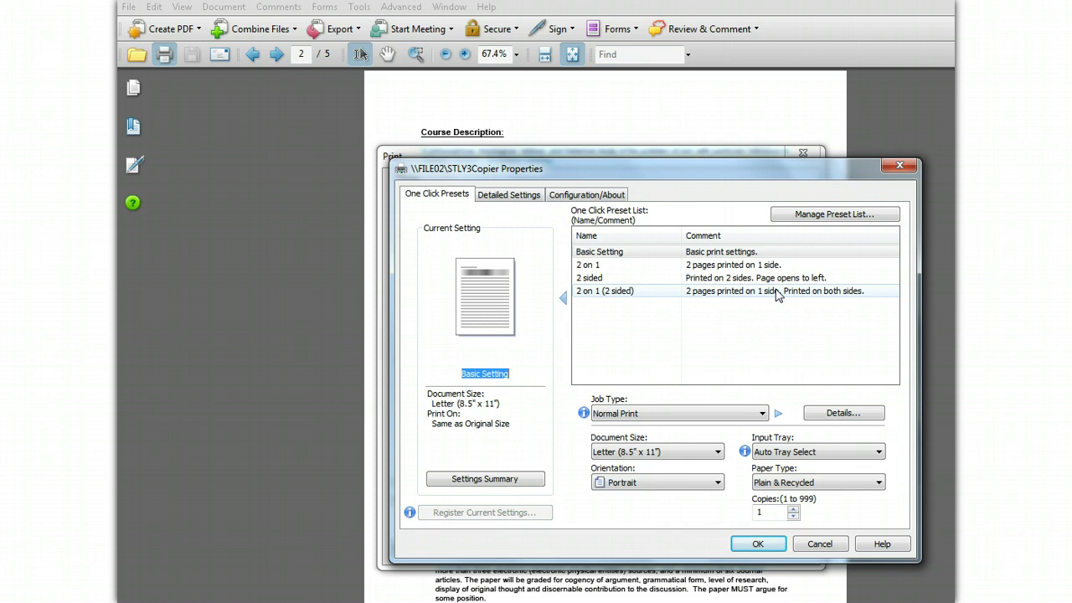
pyautogui.click(770, 251)
pyautogui.click(766, 279)
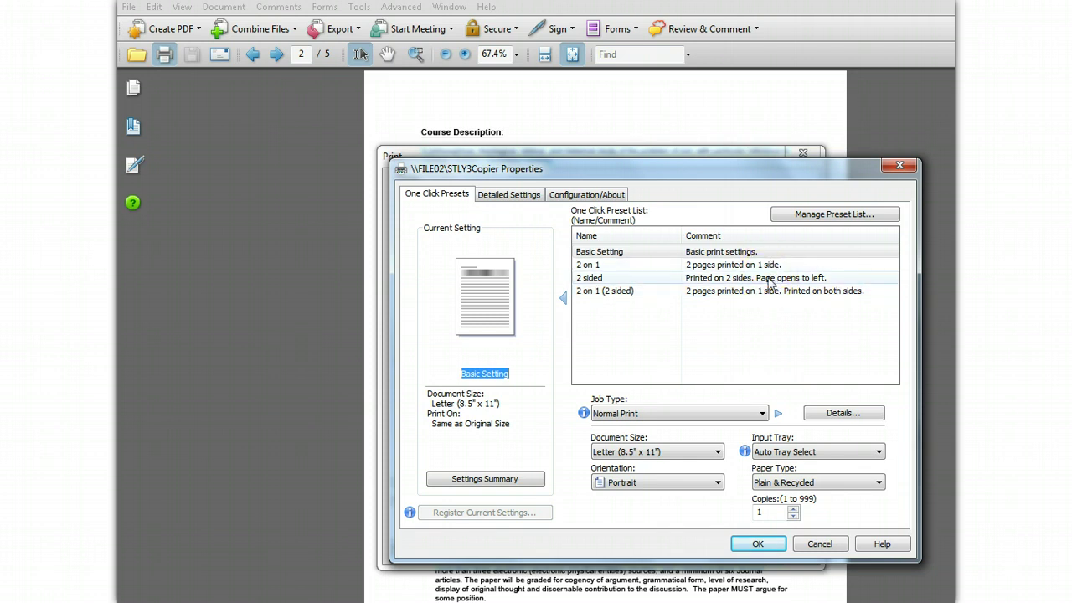
pyautogui.click(767, 318)
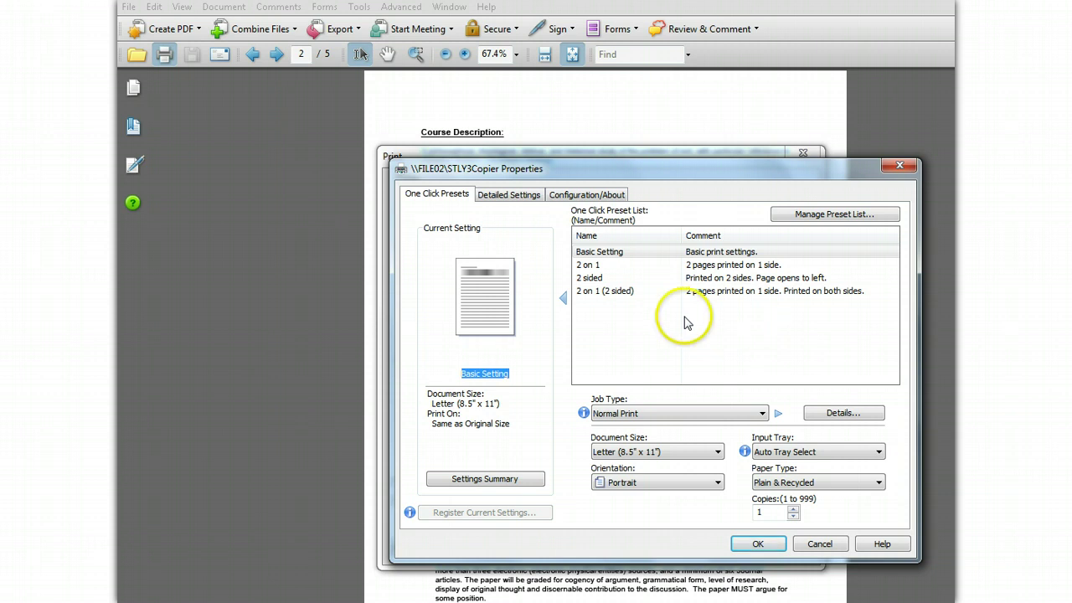
# - Switch to Detailed Settings and keep Portrait orientation in the basic settings
pyautogui.click(521, 195)
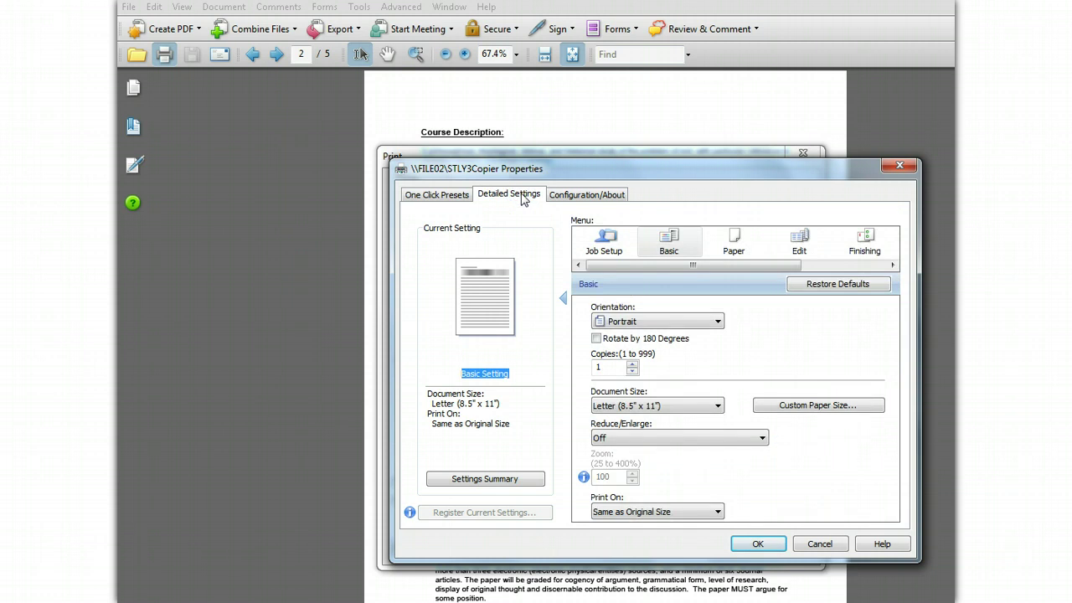
pyautogui.press('Tab')
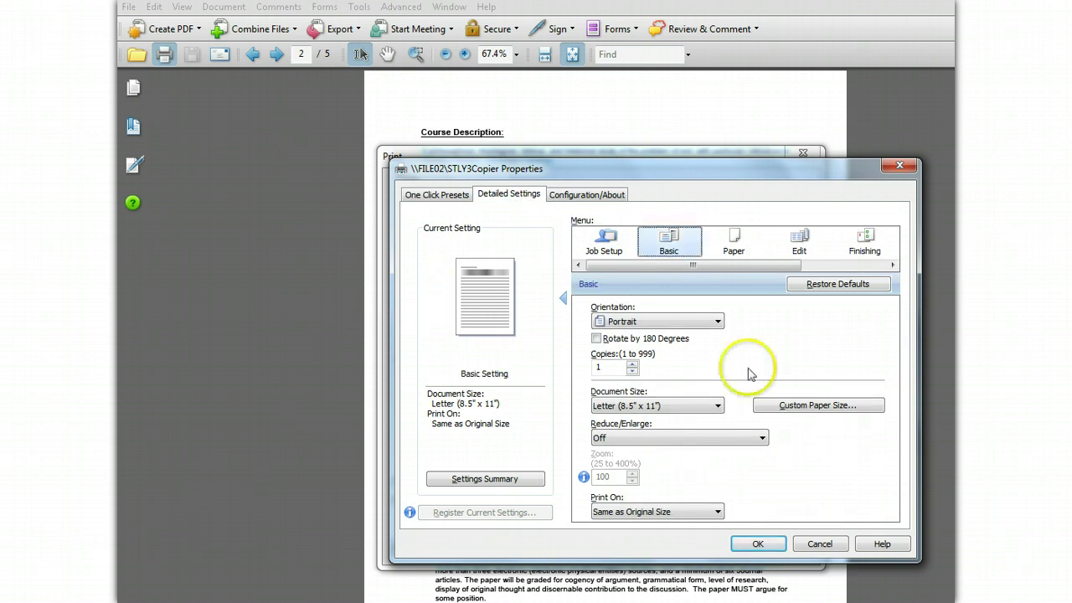
pyautogui.click(691, 247)
pyautogui.click(779, 362)
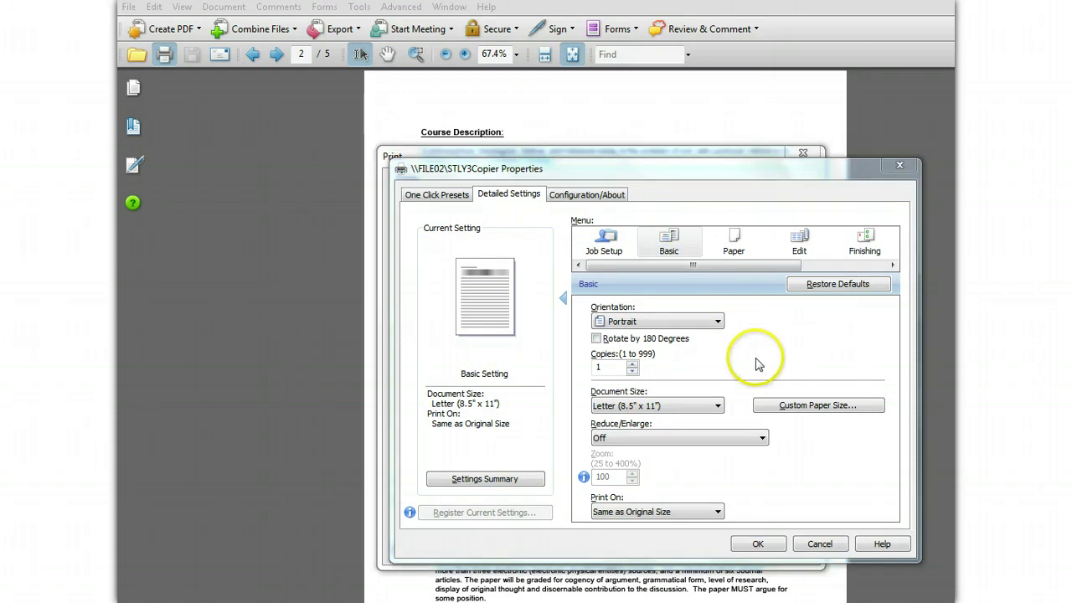
pyautogui.click(718, 323)
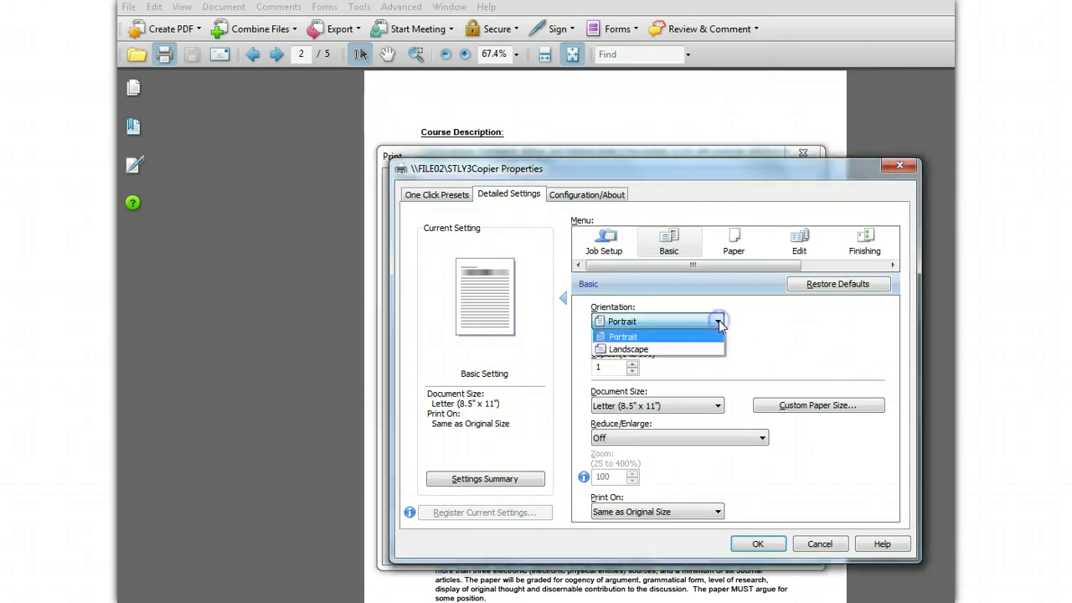
pyautogui.click(712, 339)
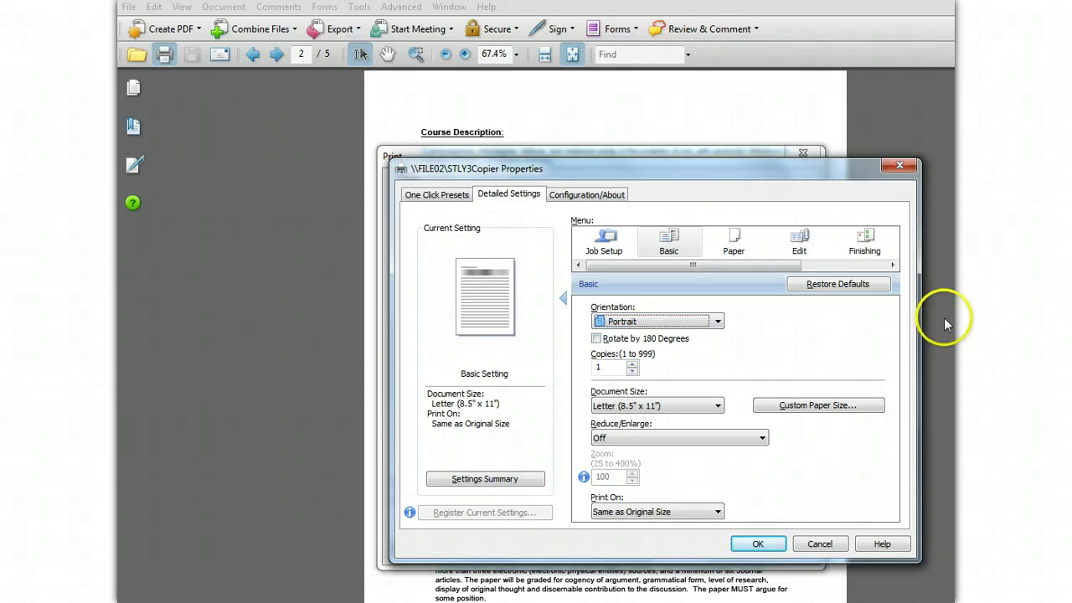
# - Set 2 sided printing to Long Edge Bind (Open to Left/Top)
pyautogui.click(816, 250)
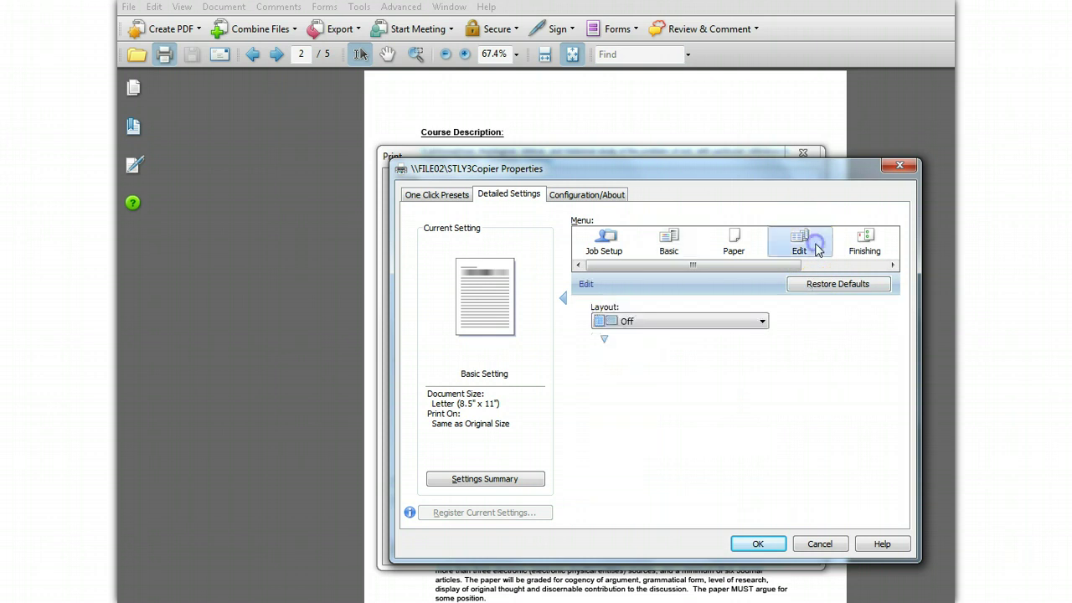
pyautogui.click(762, 405)
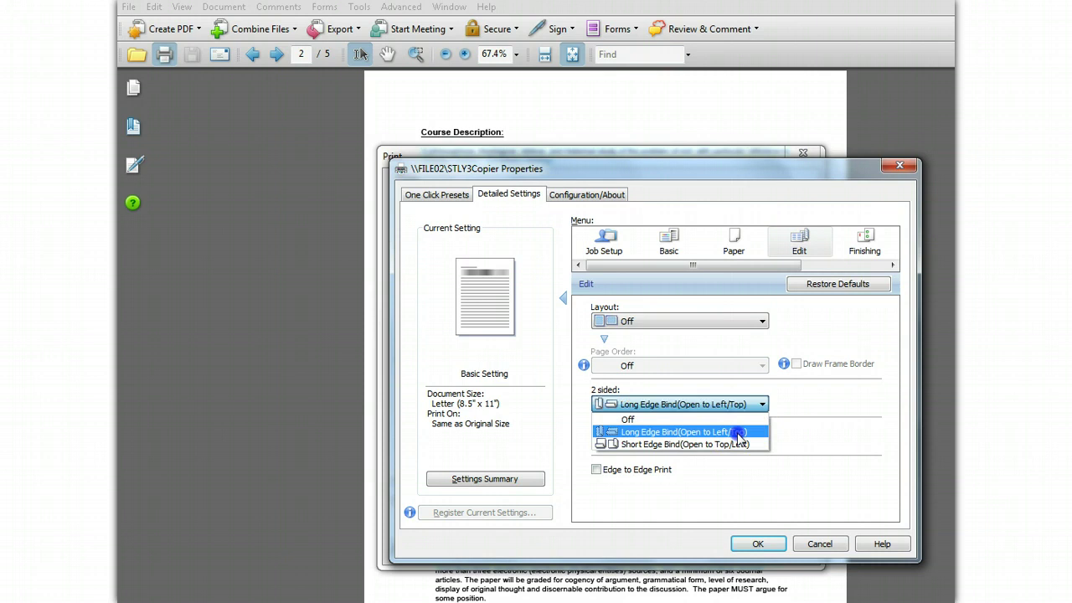
pyautogui.click(737, 432)
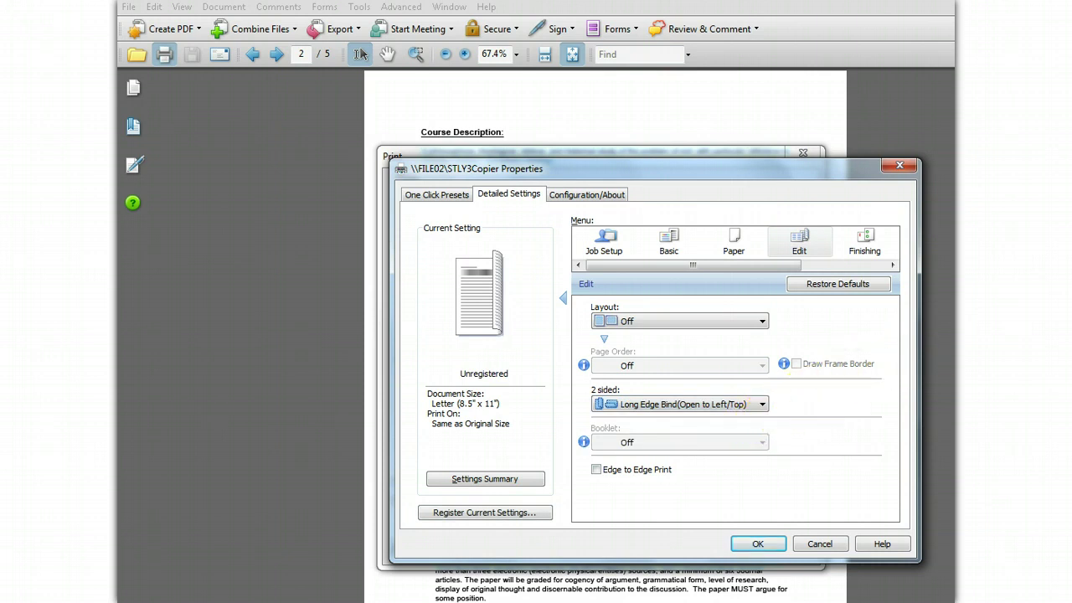
# - Set Staple to Top Left in the Finishing settings
pyautogui.click(877, 242)
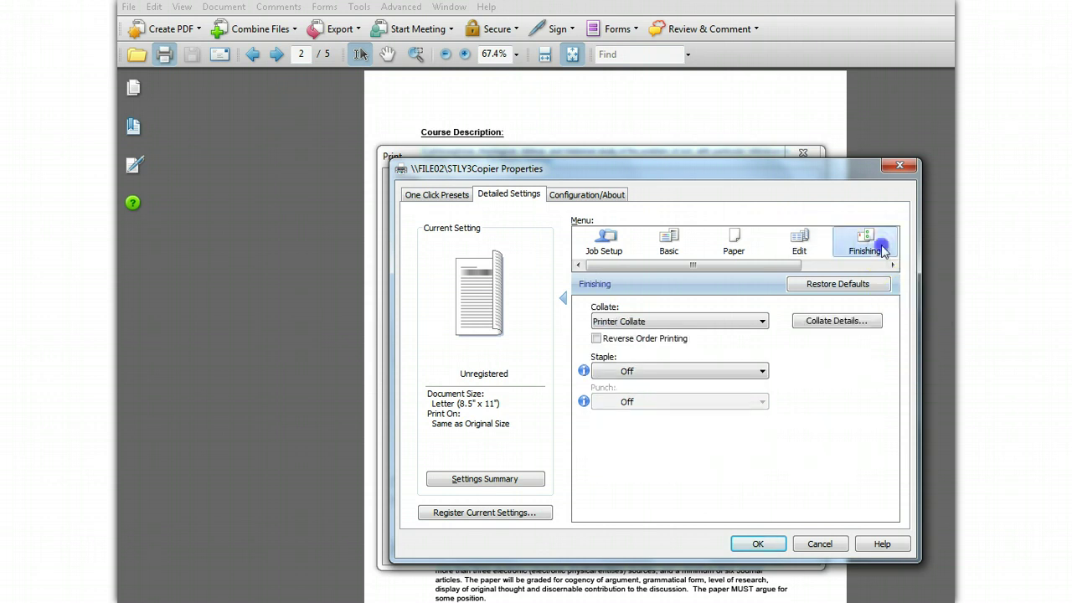
pyautogui.click(763, 373)
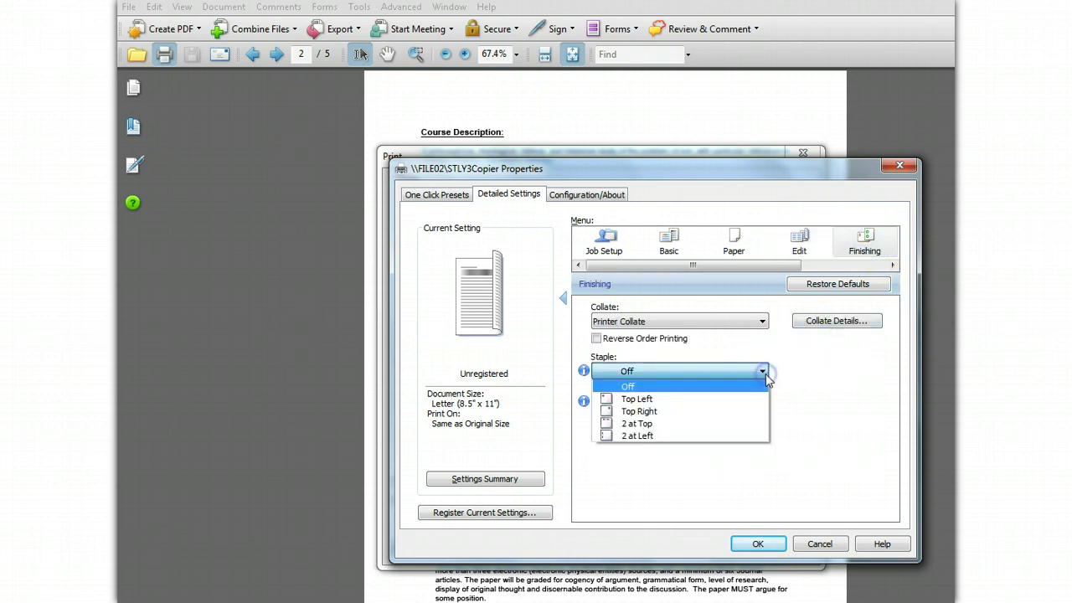
pyautogui.click(736, 400)
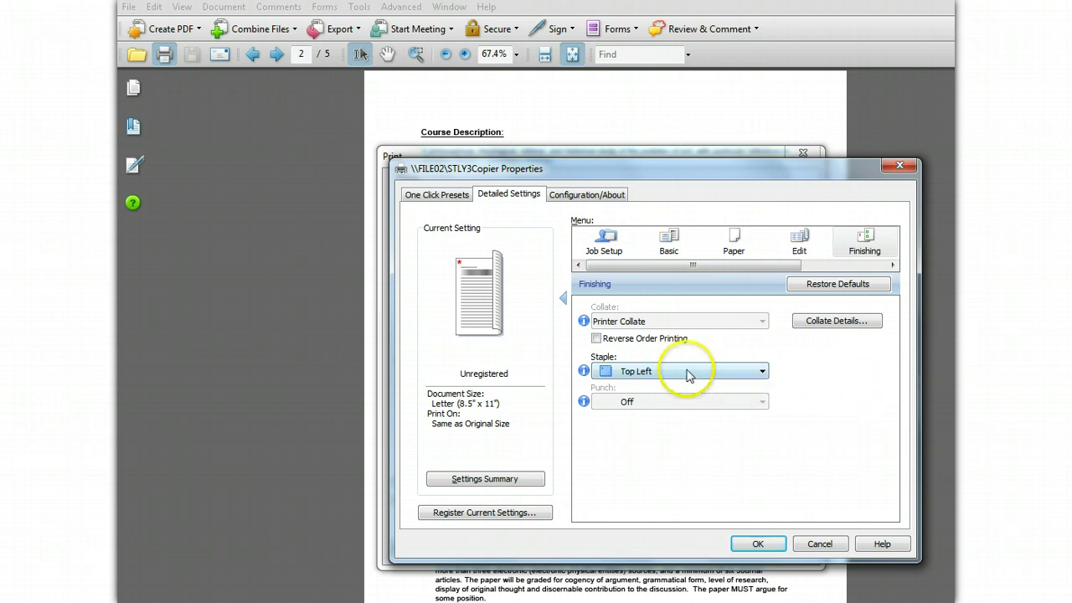
# - Register the unregistered current settings as preset '2-Sided - Staple' with its comment
pyautogui.click(448, 198)
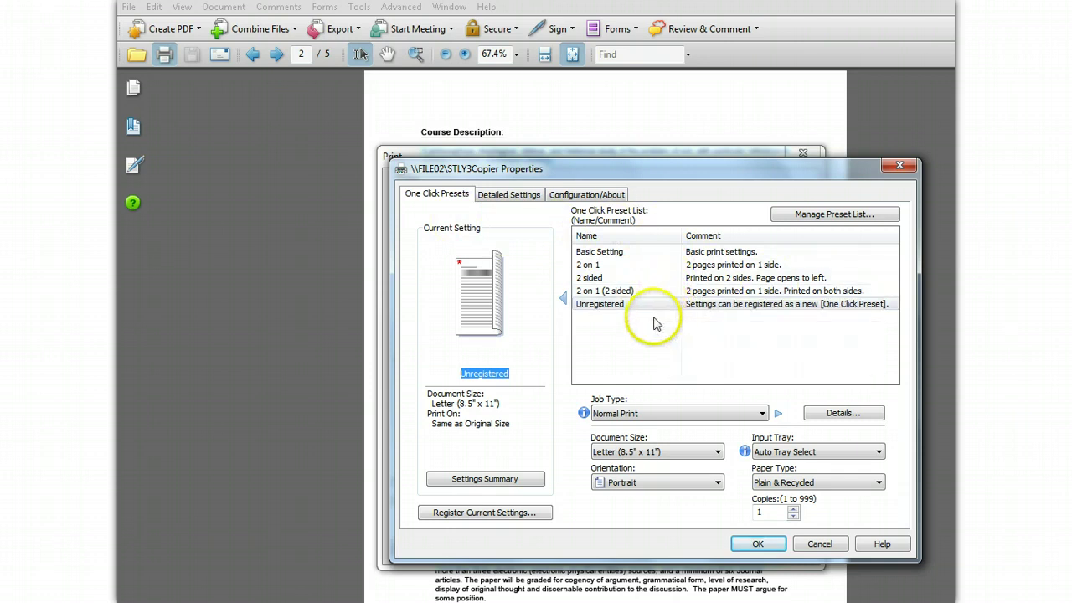
pyautogui.click(617, 305)
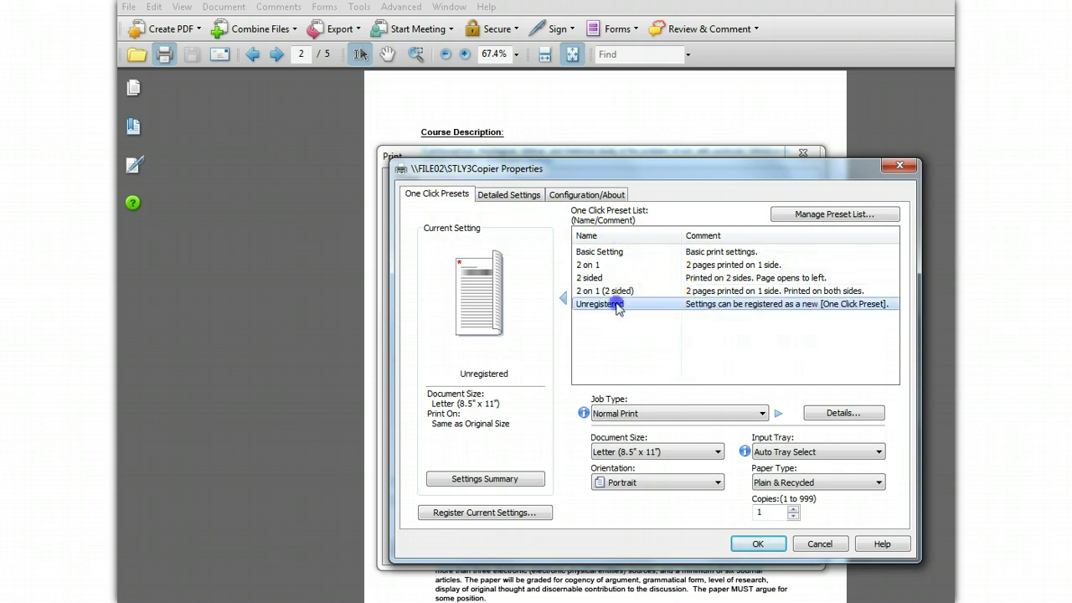
pyautogui.click(482, 513)
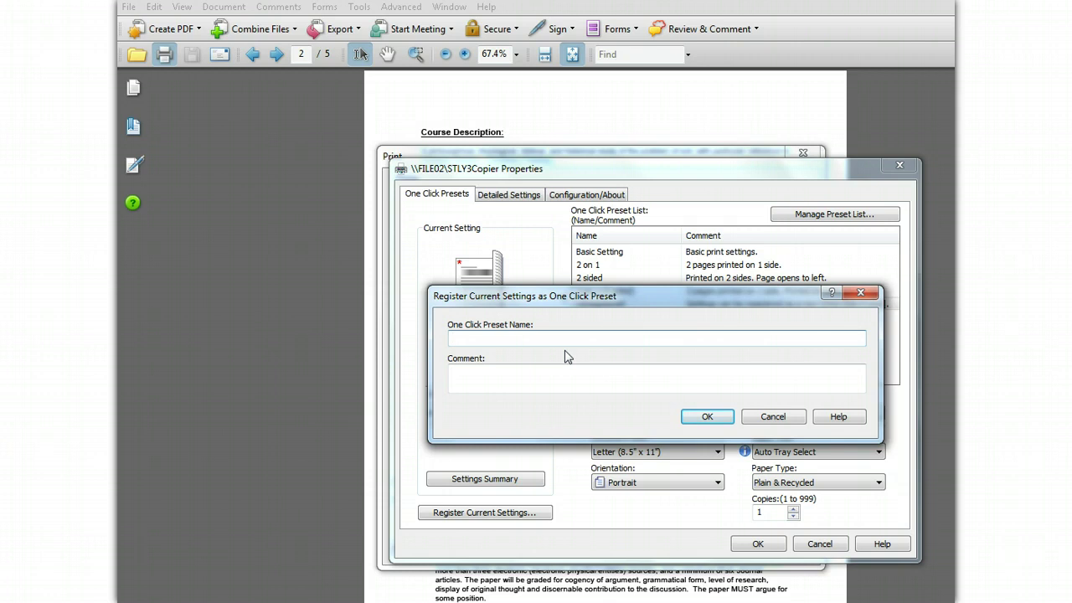
pyautogui.write('2-Sided - Staple')
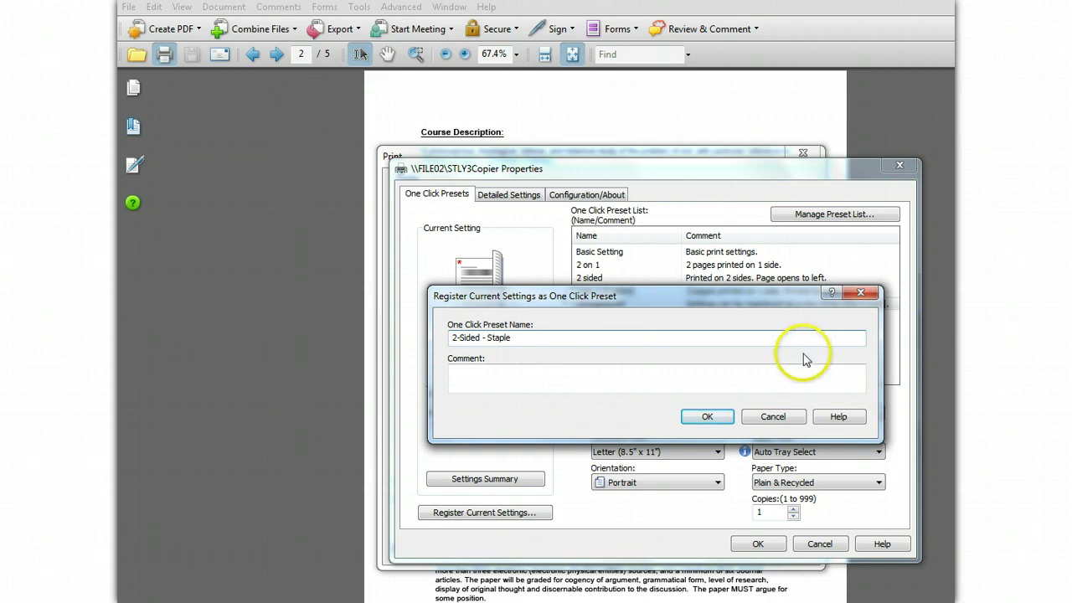
pyautogui.click(474, 378)
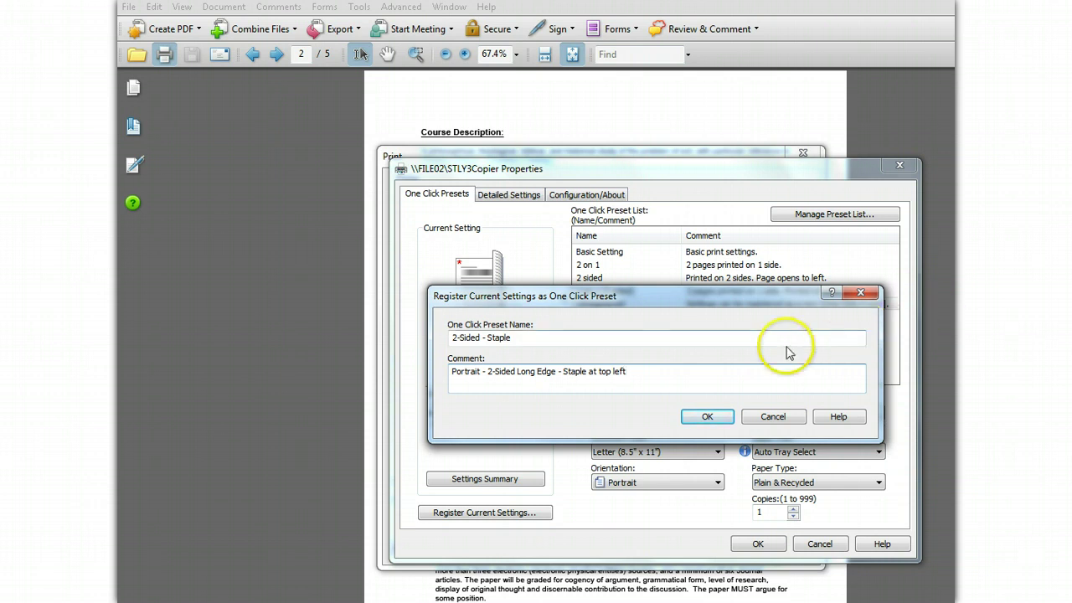
pyautogui.click(703, 417)
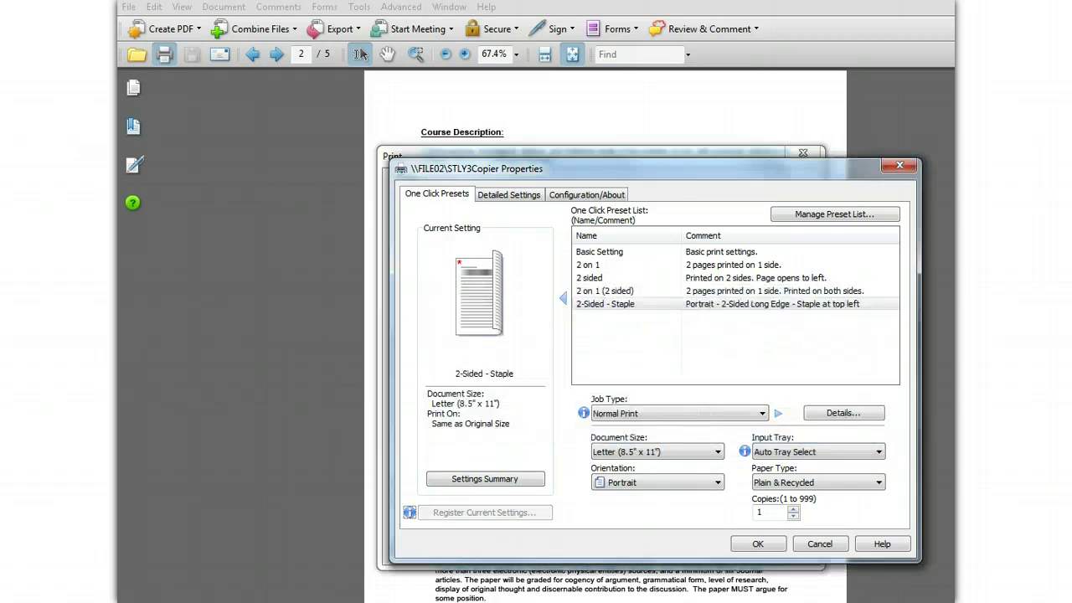
# - Select the 2-Sided - Staple preset and accept the printer properties
pyautogui.click(801, 306)
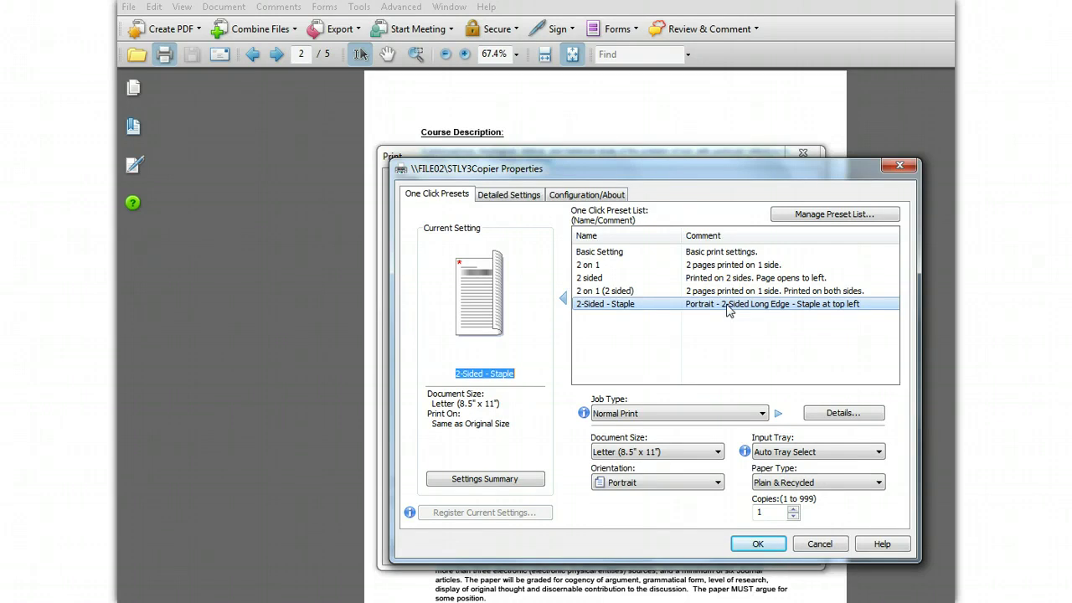
pyautogui.click(721, 312)
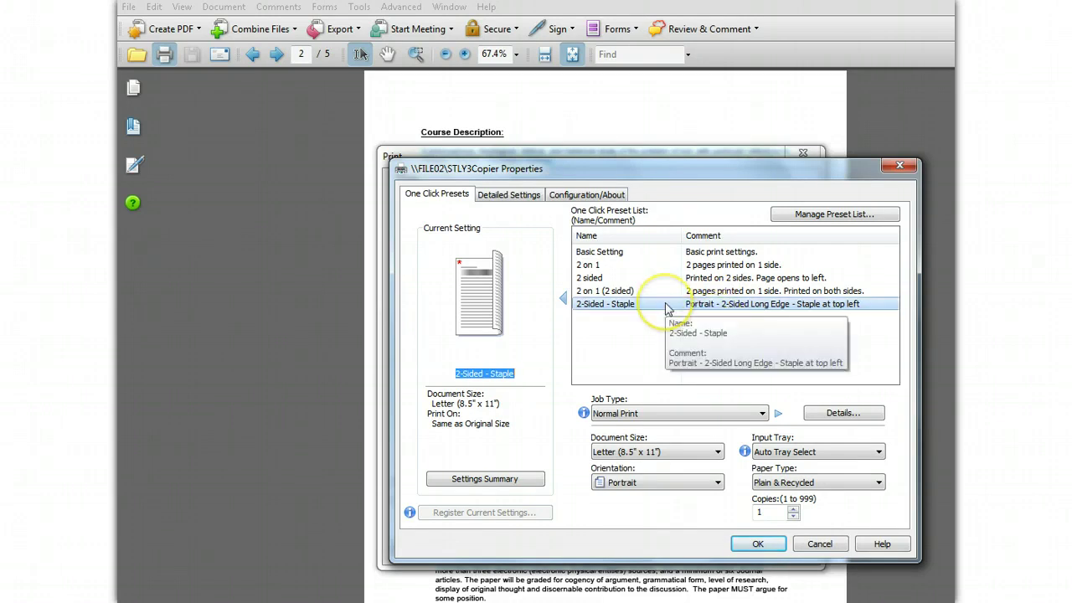
pyautogui.click(751, 545)
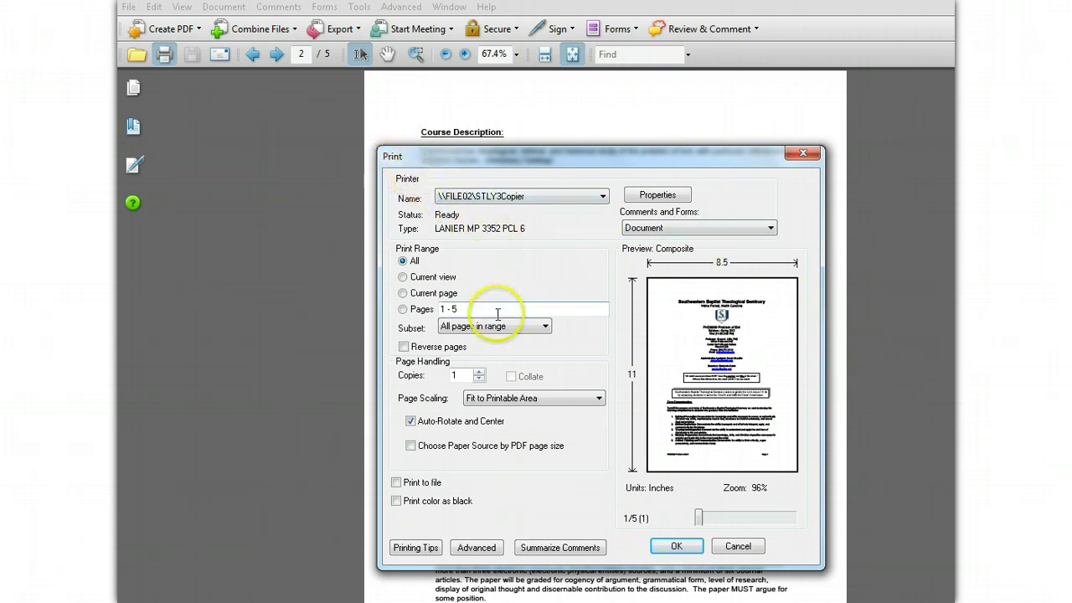
# - Keep 1 copy, print pages 1–5 only, and send the job to the copier
pyautogui.click(480, 371)
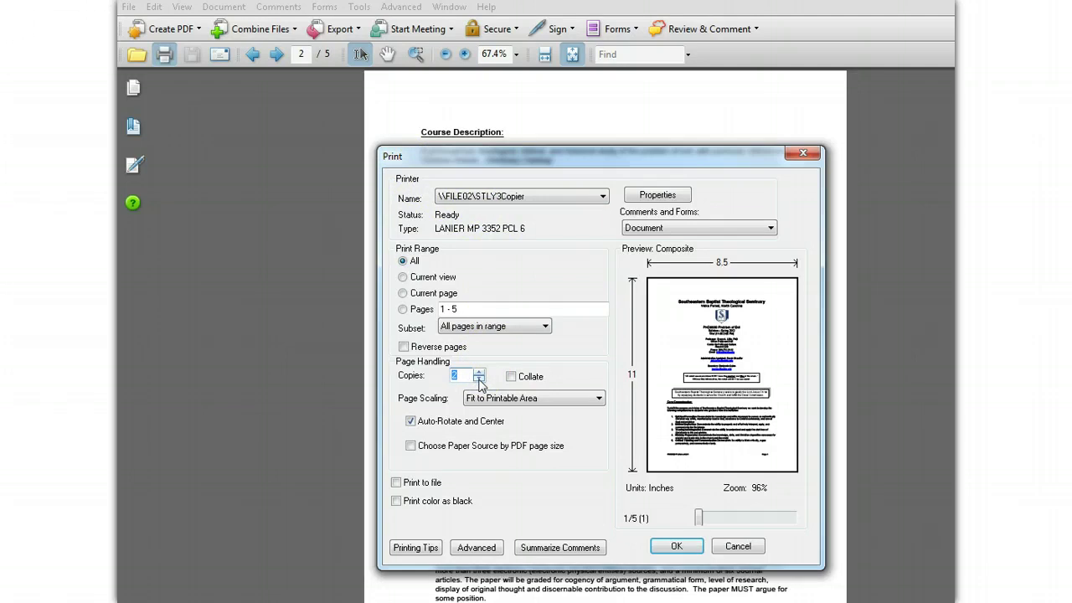
pyautogui.click(479, 378)
pyautogui.click(478, 306)
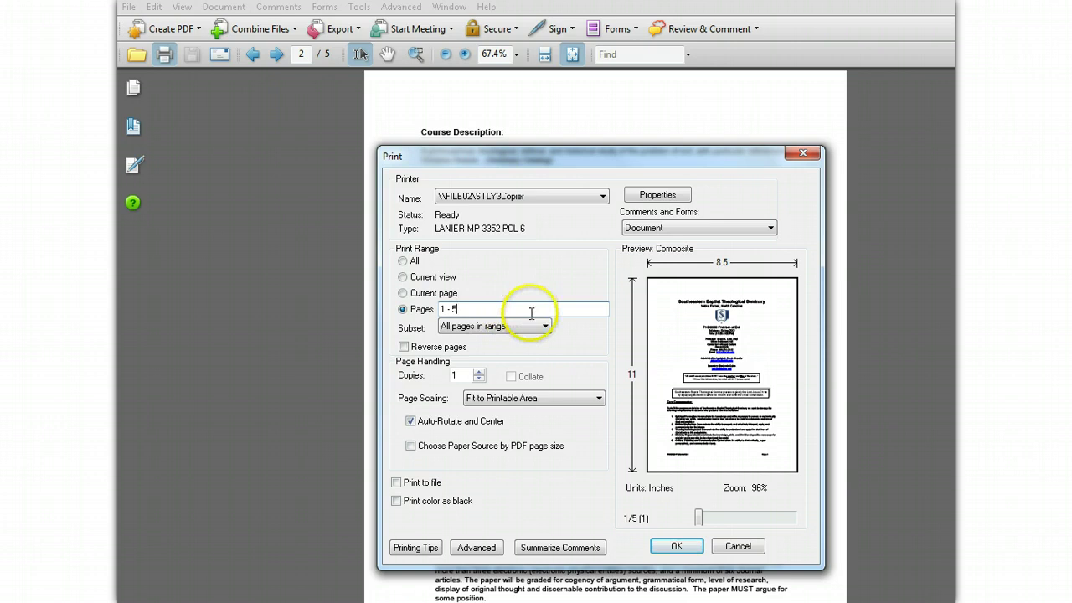
pyautogui.click(676, 546)
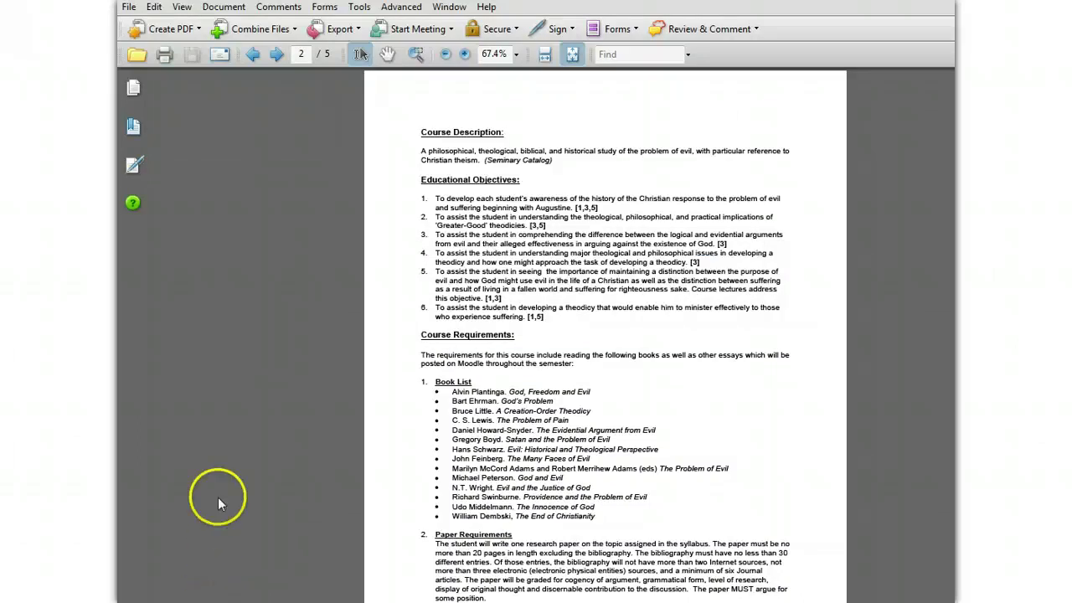
# - Reopen the printer's preset management list and move 2-Sided - Staple to the top
pyautogui.click(165, 55)
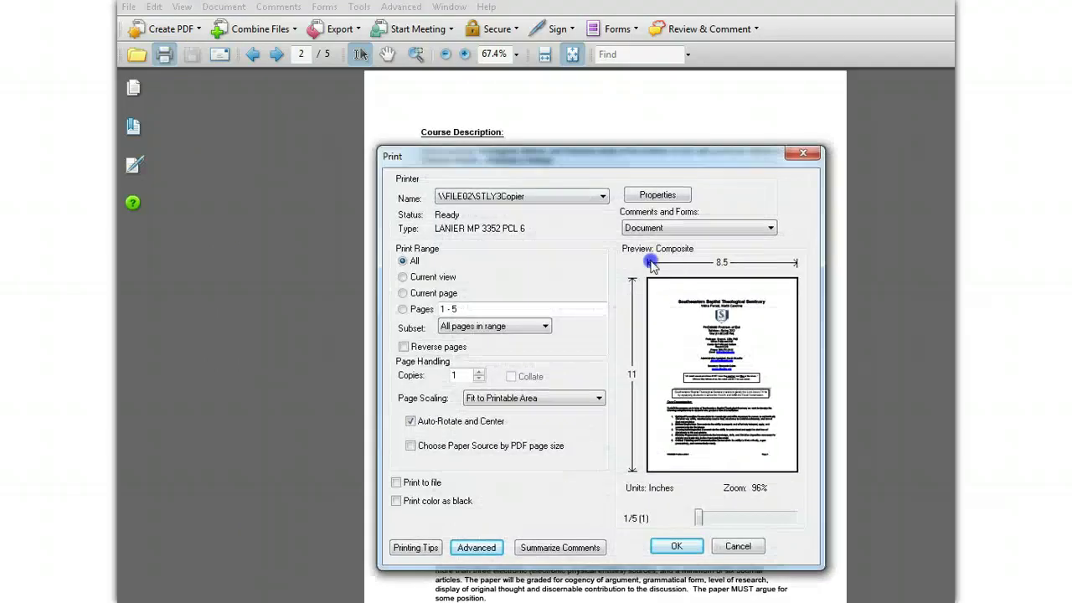
pyautogui.click(672, 197)
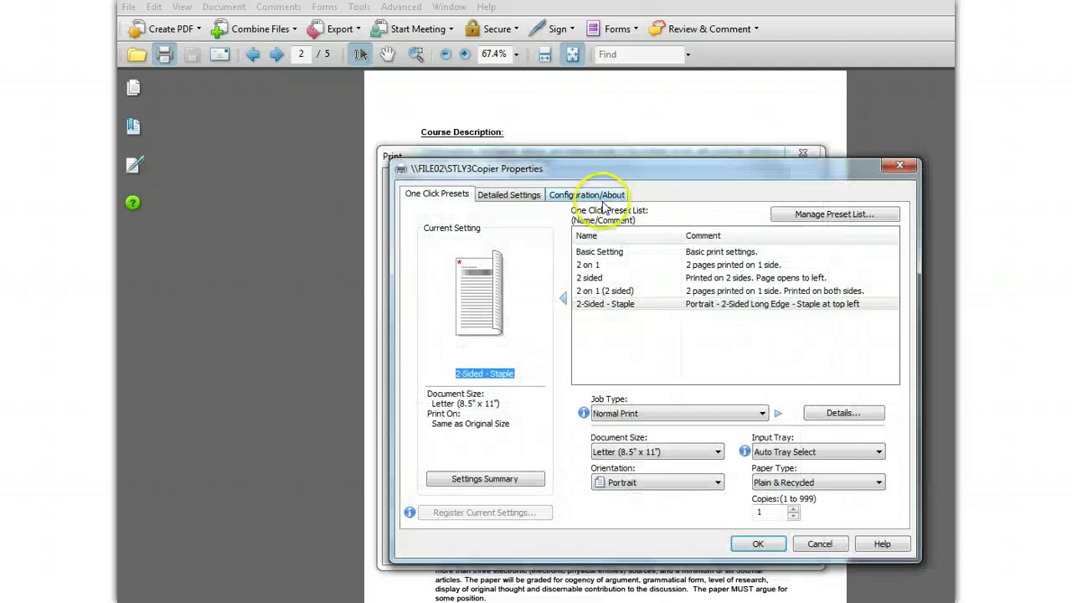
pyautogui.click(831, 215)
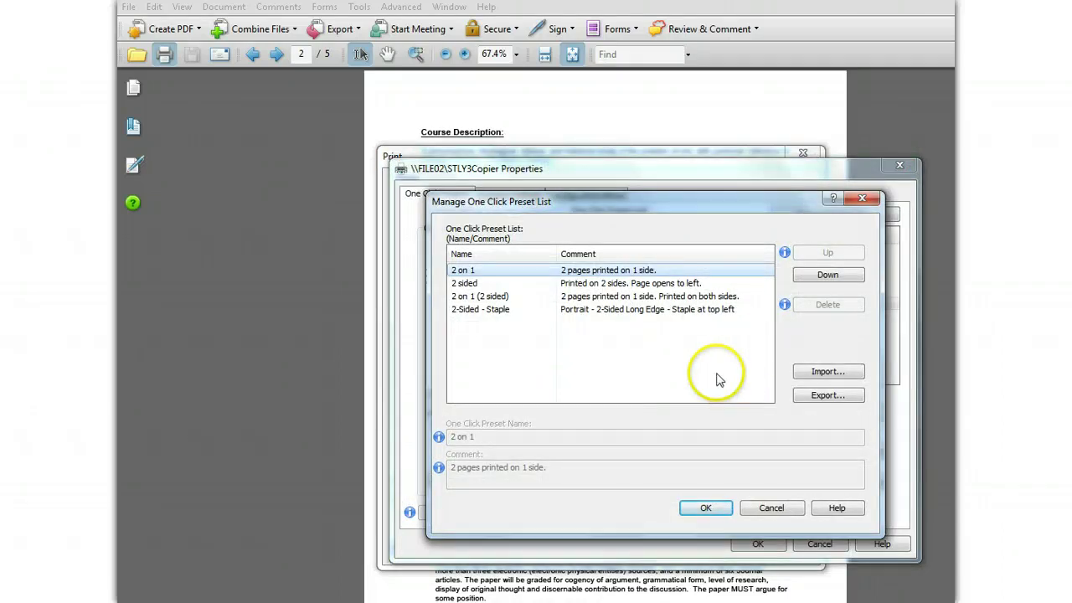
pyautogui.click(663, 309)
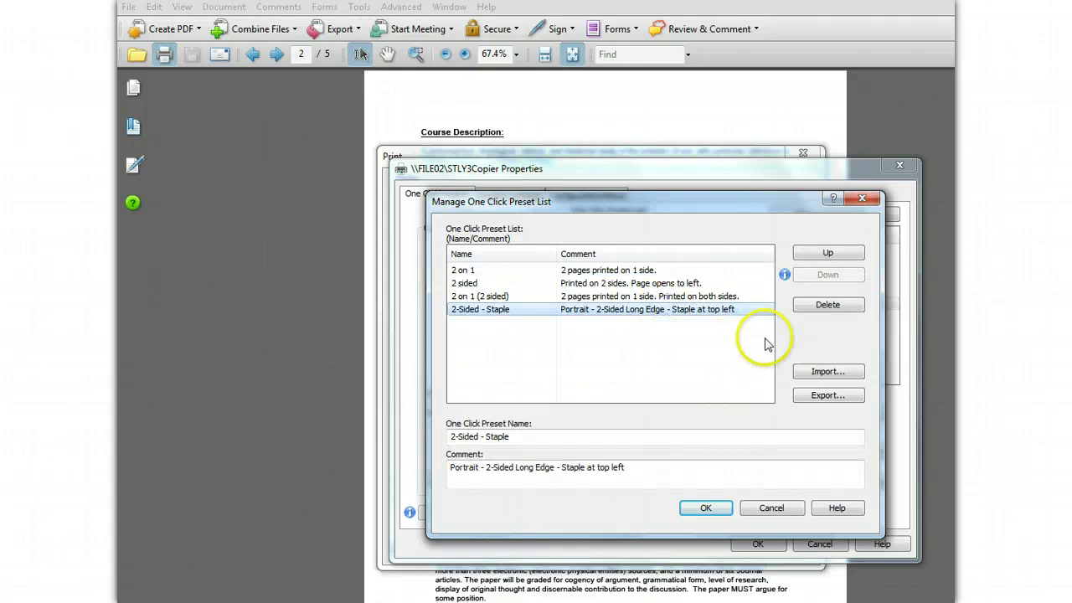
pyautogui.click(826, 253)
pyautogui.click(826, 253)
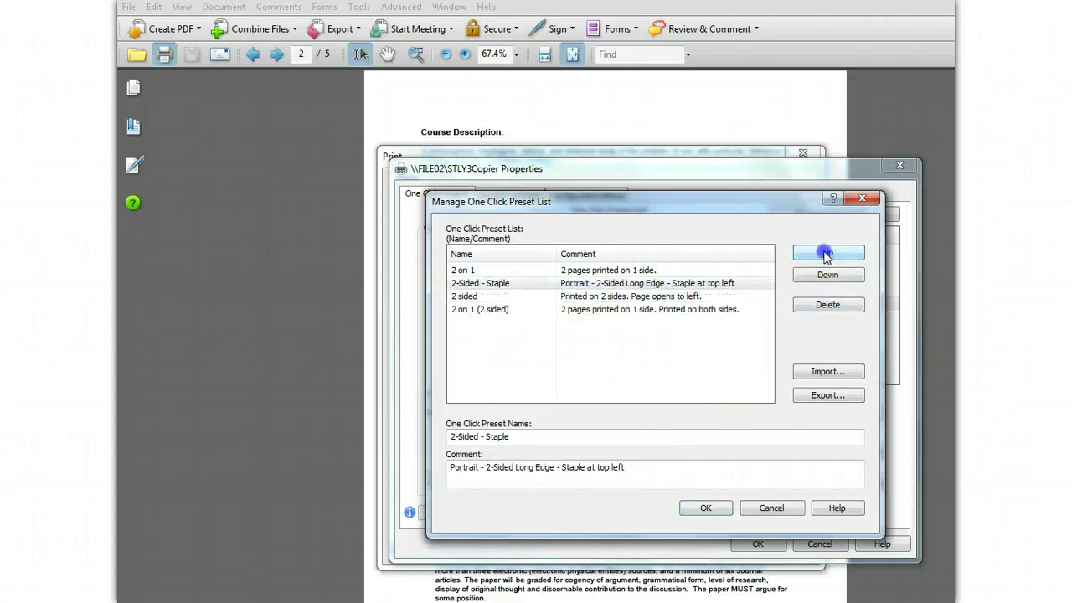
pyautogui.click(827, 275)
pyautogui.click(826, 253)
pyautogui.click(827, 253)
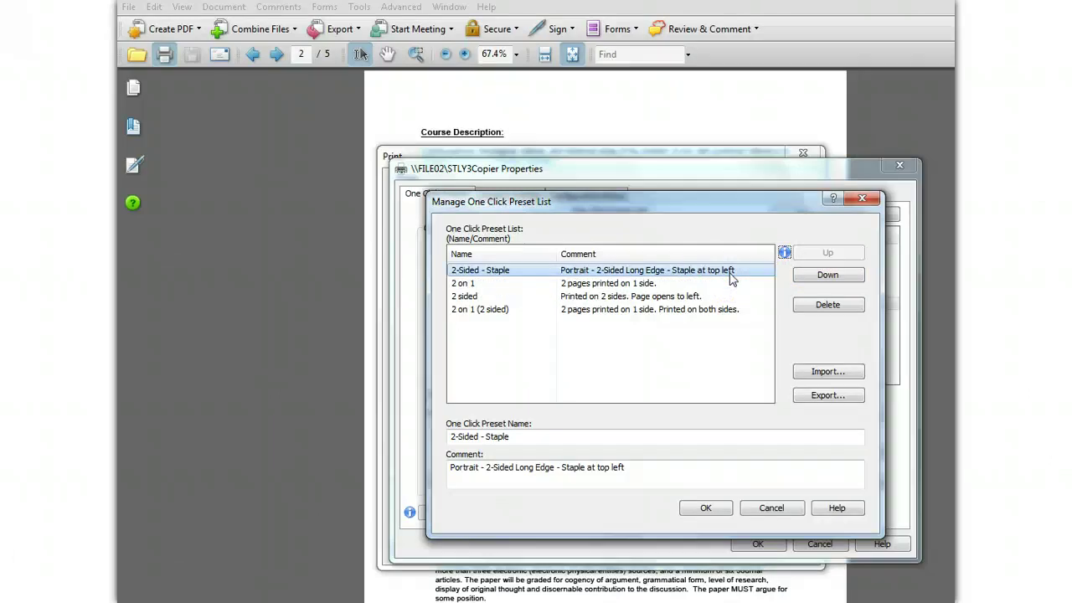
# - Check preset deletion options without deleting anything, then save the reordered preset list
pyautogui.click(826, 305)
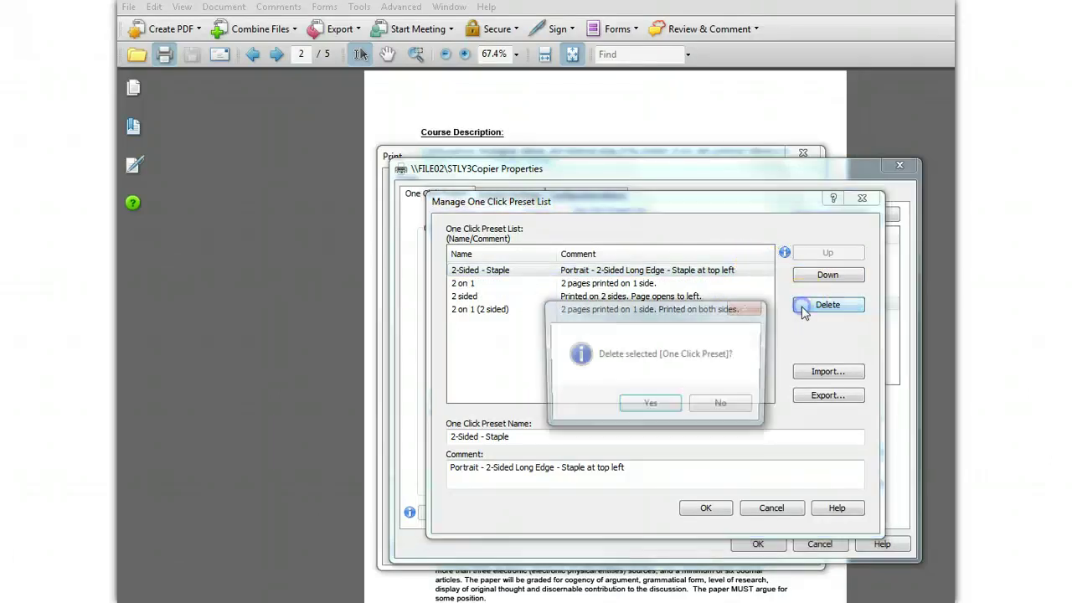
pyautogui.click(722, 406)
pyautogui.click(747, 283)
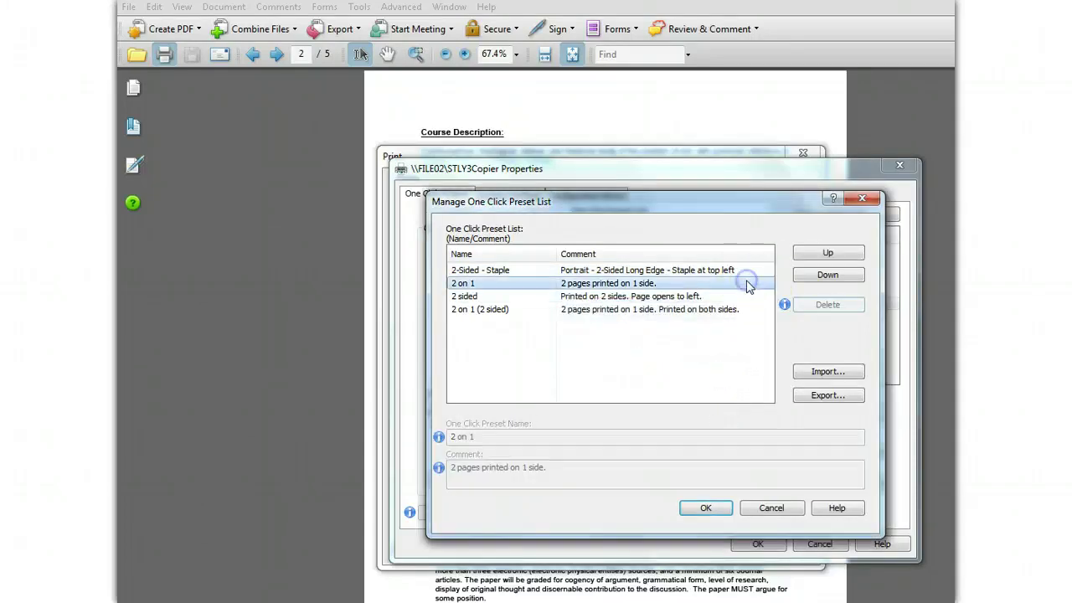
pyautogui.click(784, 305)
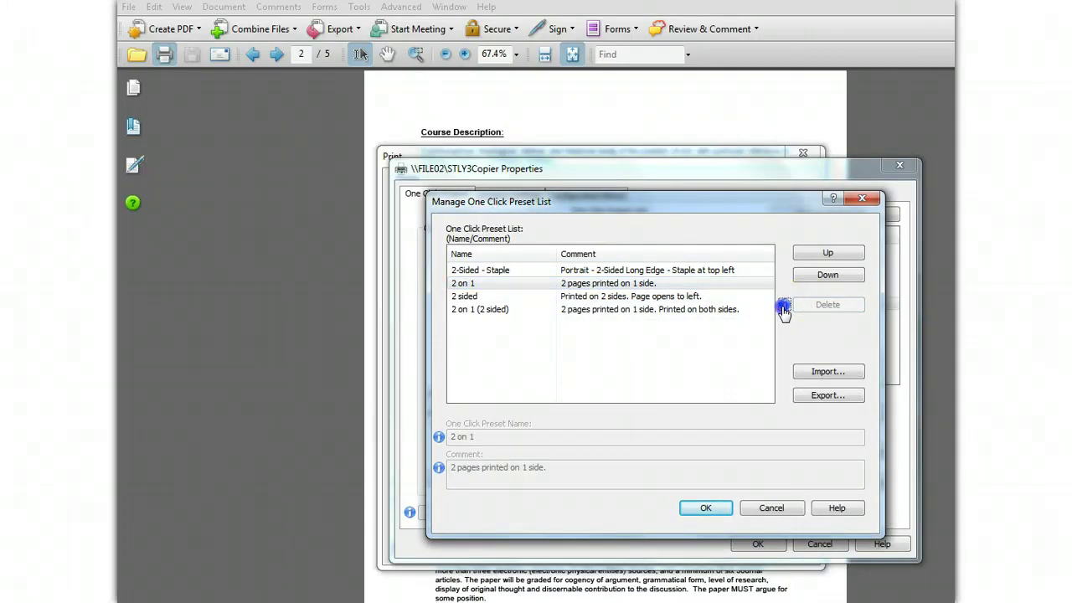
pyautogui.click(829, 444)
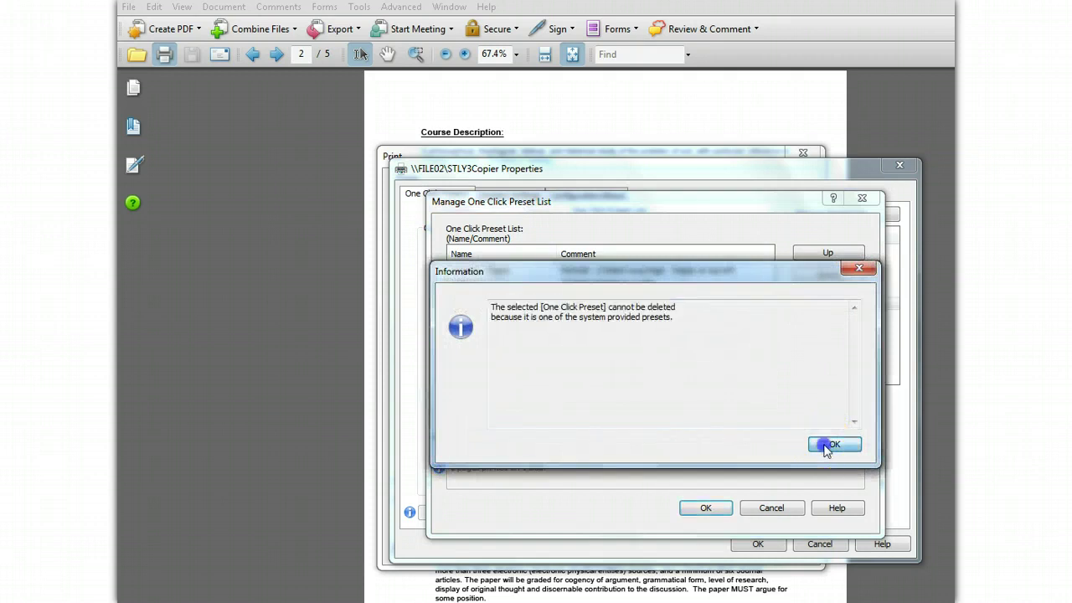
pyautogui.click(689, 296)
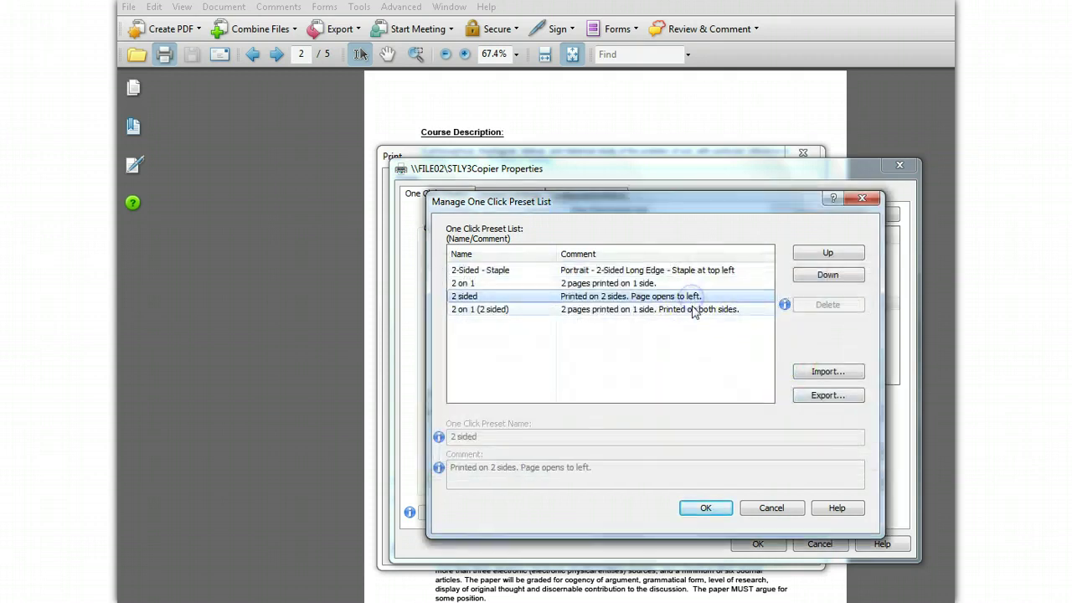
pyautogui.click(696, 307)
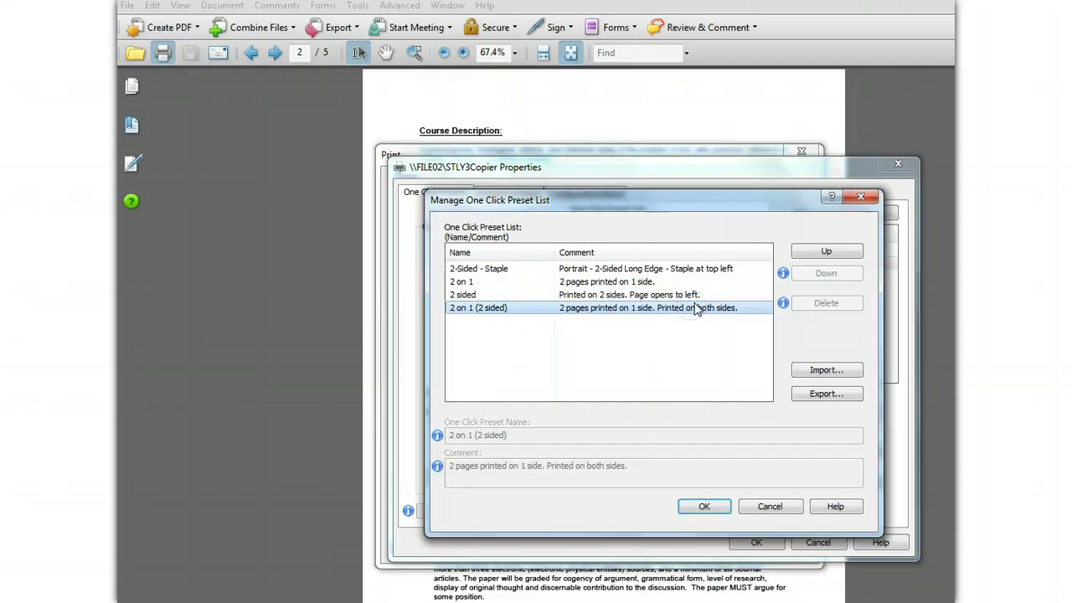
pyautogui.click(703, 506)
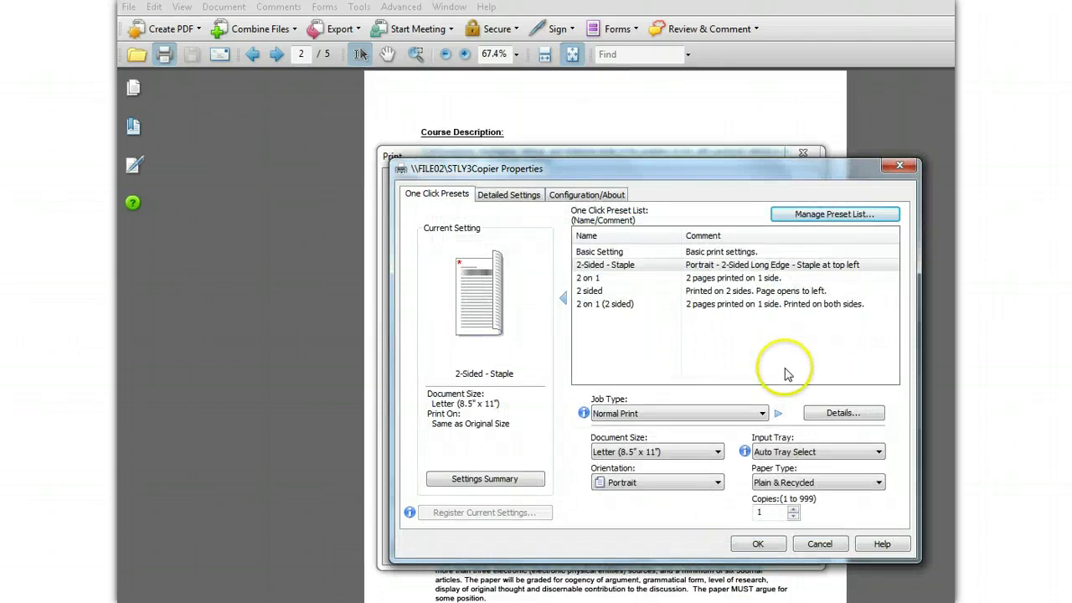
# - Pick 2-Sided - Staple in the One Click Preset List and confirm the properties
pyautogui.click(721, 265)
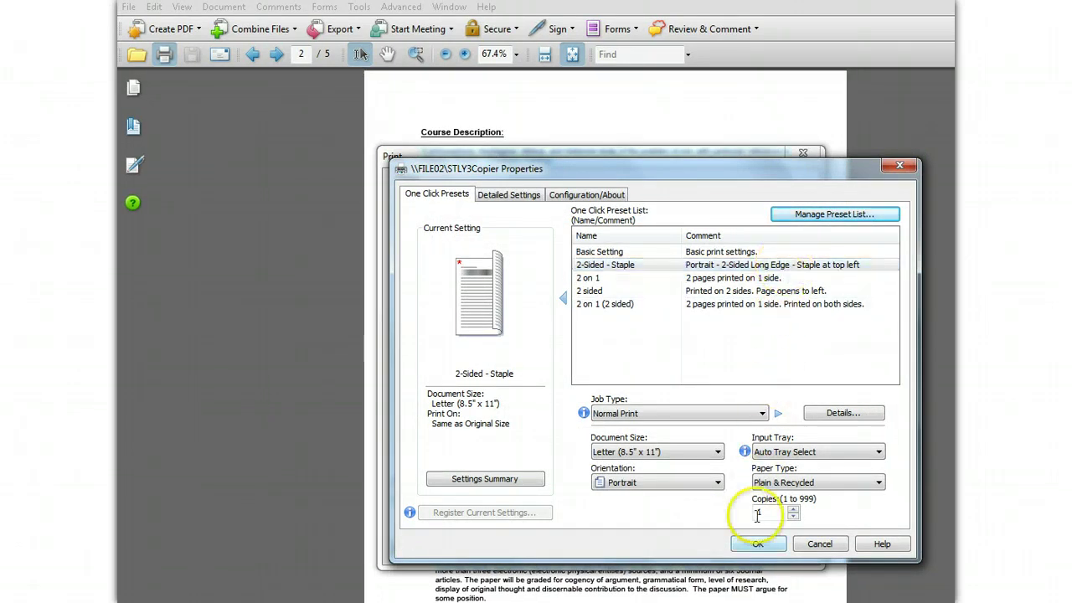
pyautogui.click(777, 545)
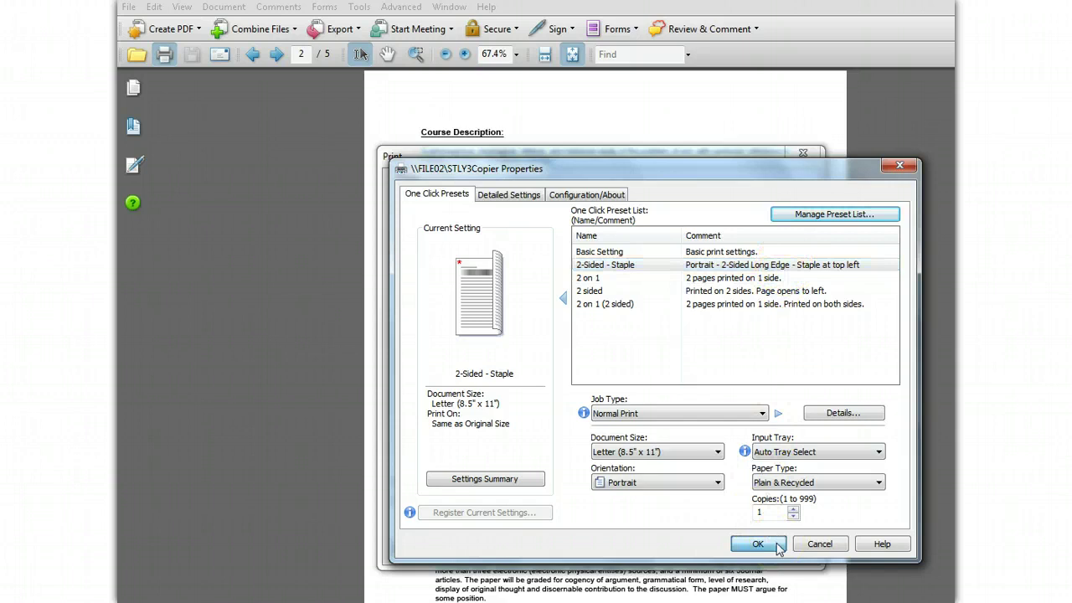